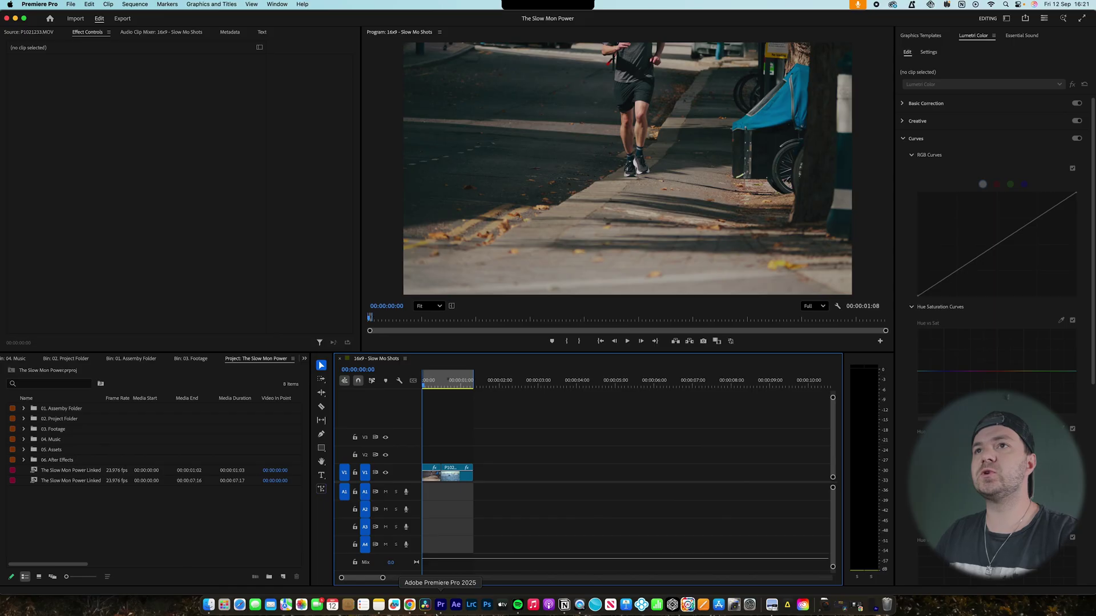
Check the Sequence Settings, play the sequence, and select the jogging clip on V1
click(439, 609)
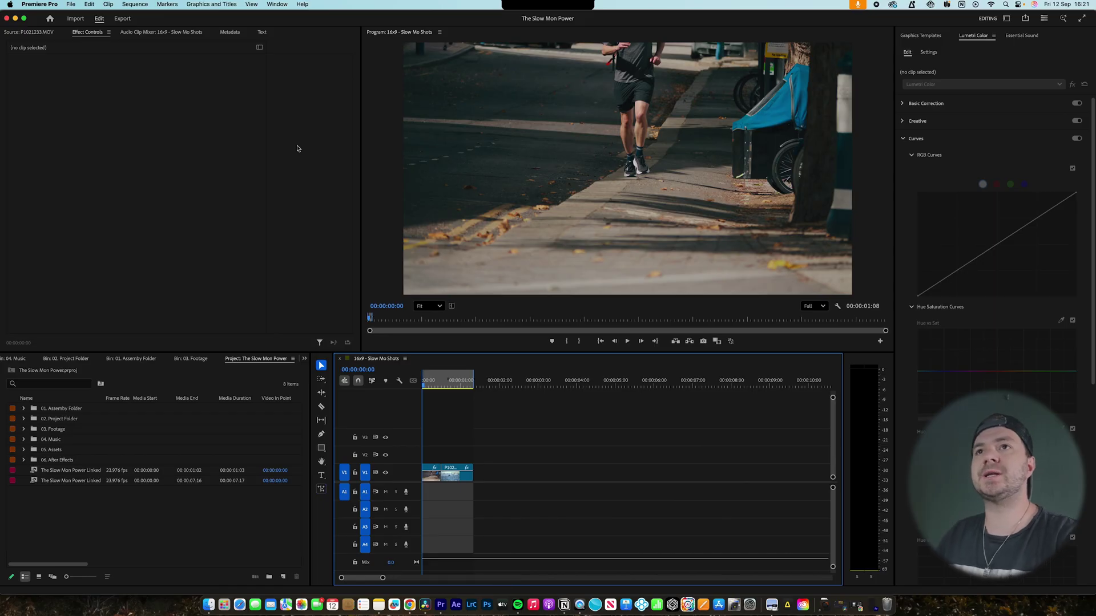
click(134, 4)
click(146, 18)
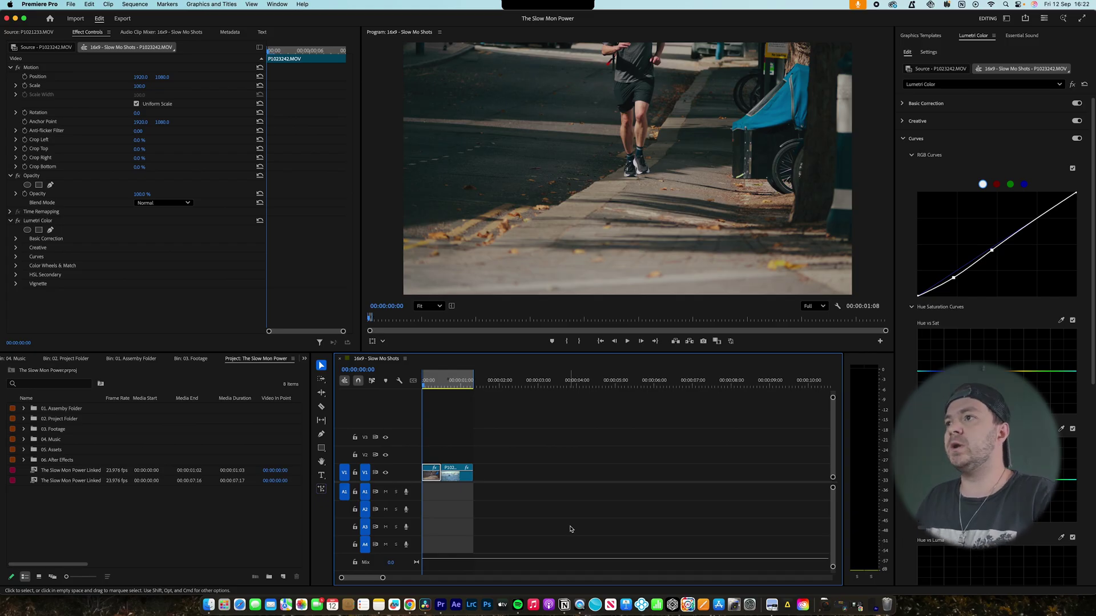
key(space)
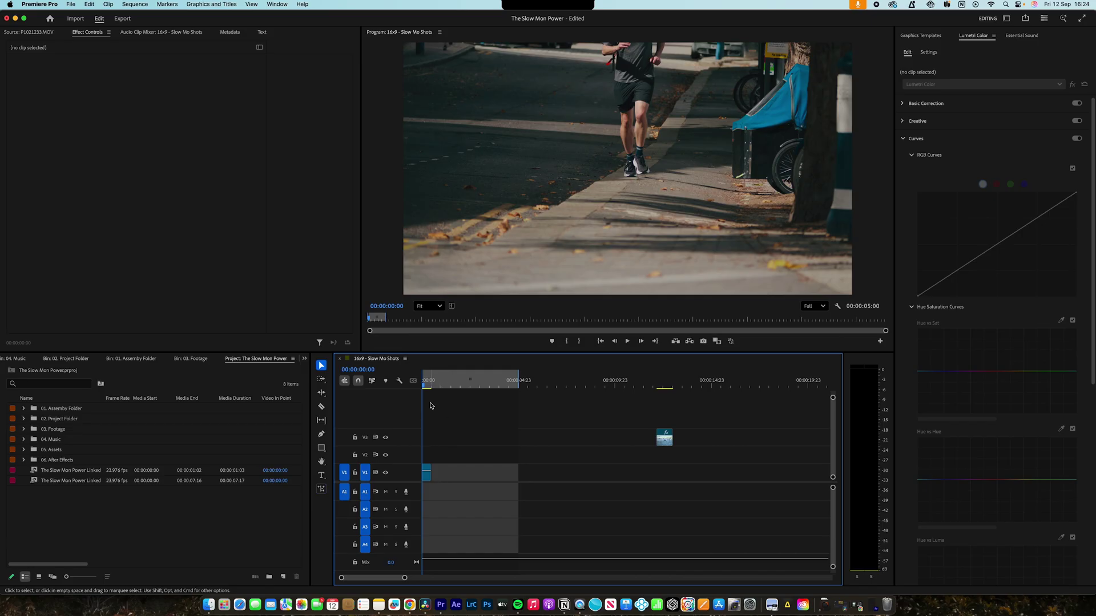
click(427, 475)
Set the jogging clip to 1% speed with Optical flow interpolation, stretching it to 50 seconds
right_click(427, 475)
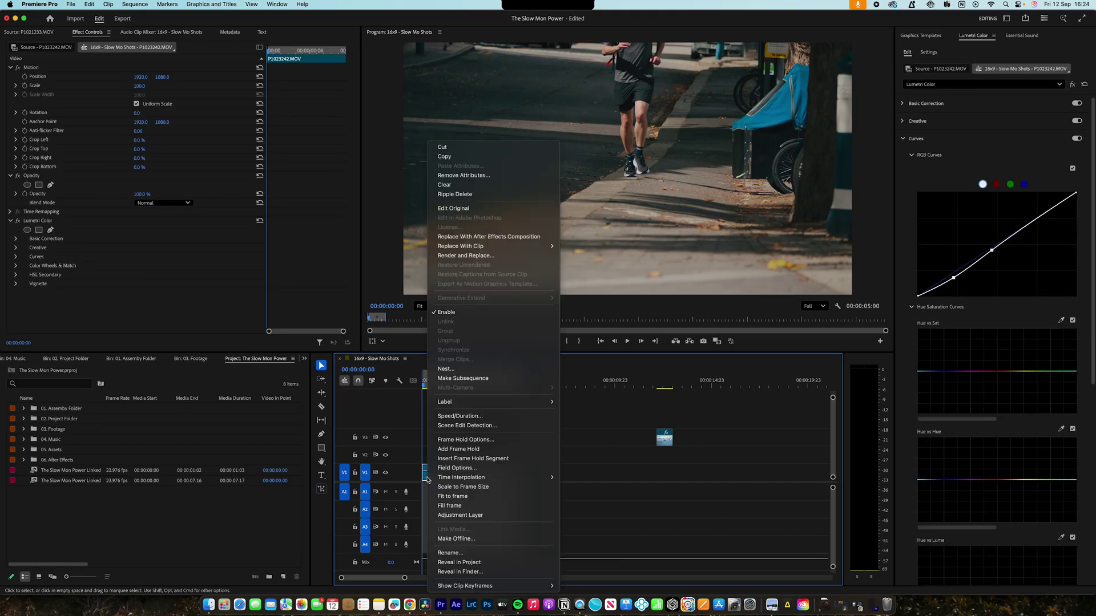
click(484, 417)
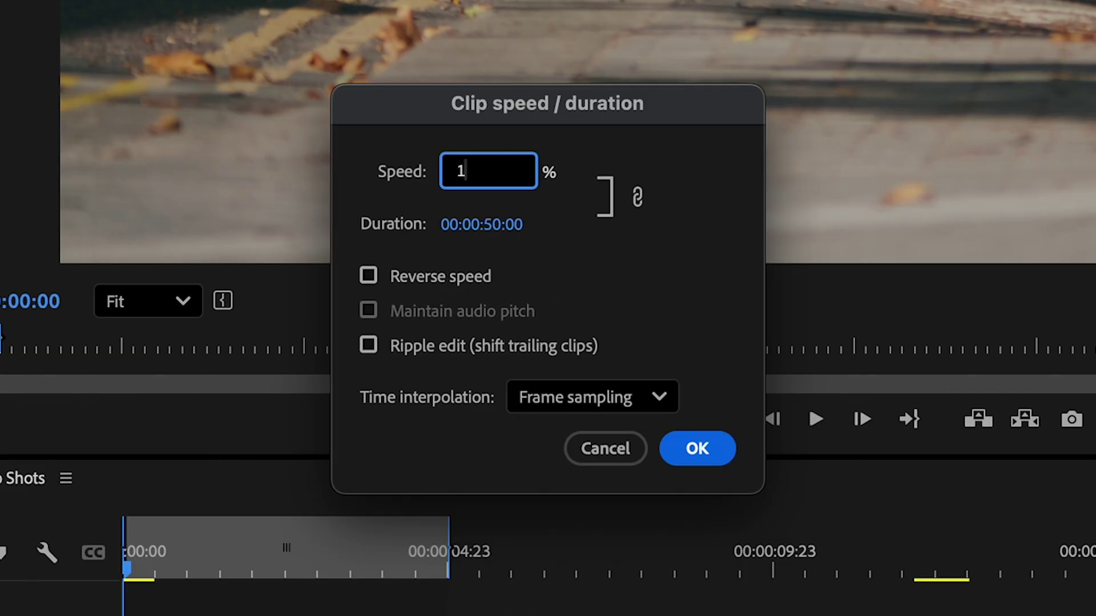
click(605, 405)
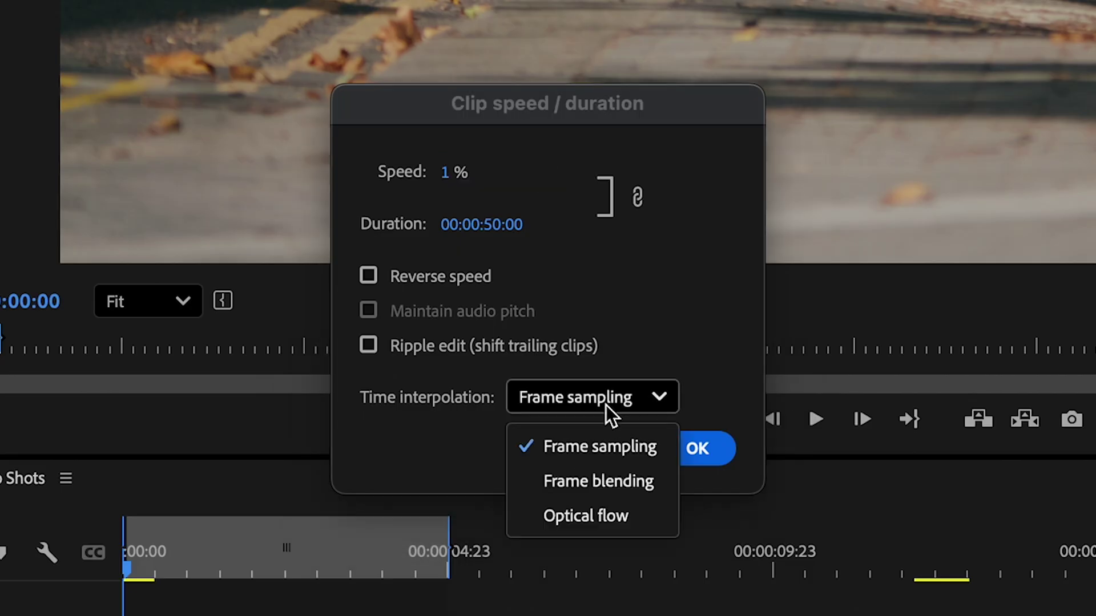
click(627, 514)
click(697, 449)
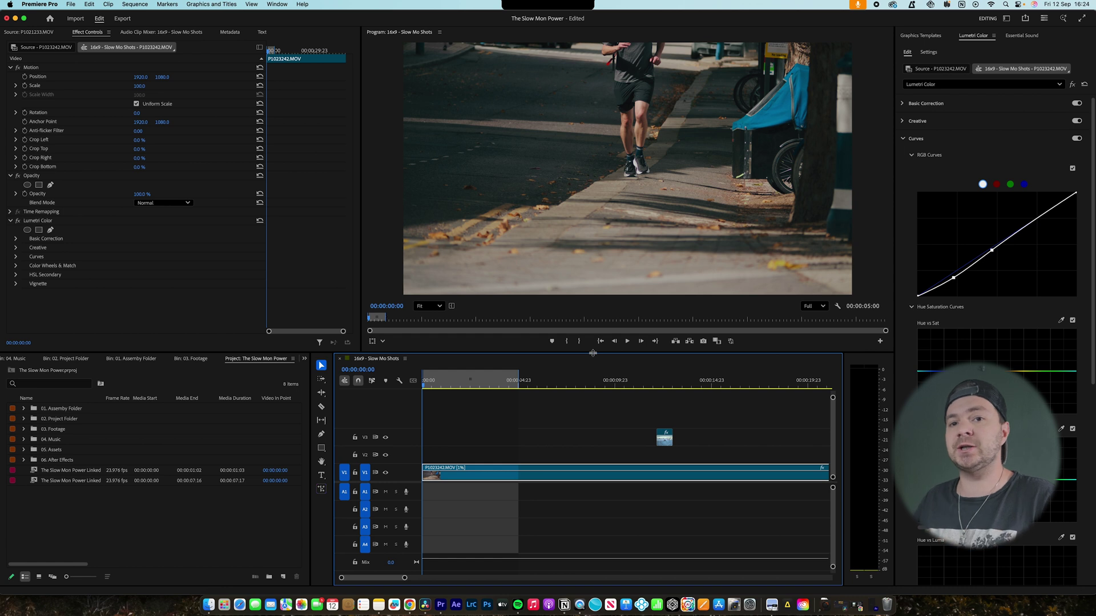
Play back the slowed jogging clip and return to the sequence start
click(540, 431)
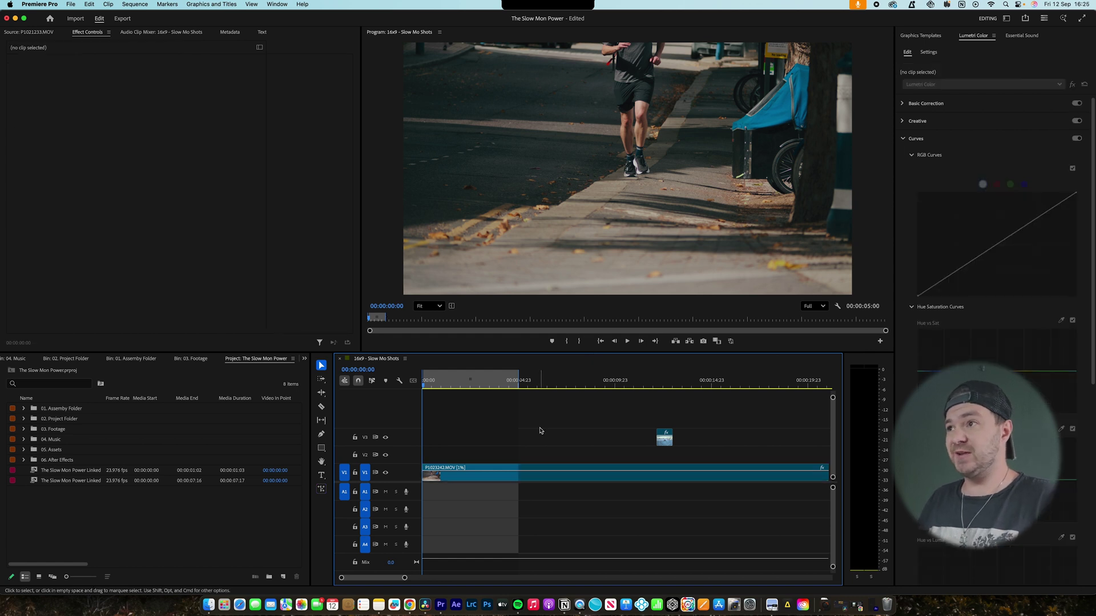
key(space)
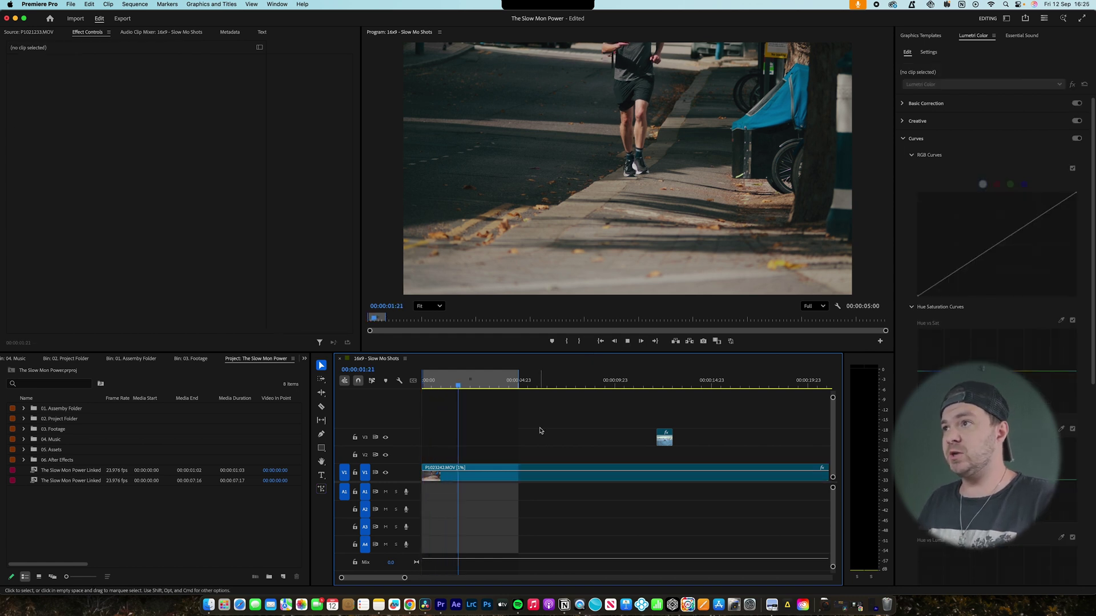
click(540, 473)
key(space)
key(Home)
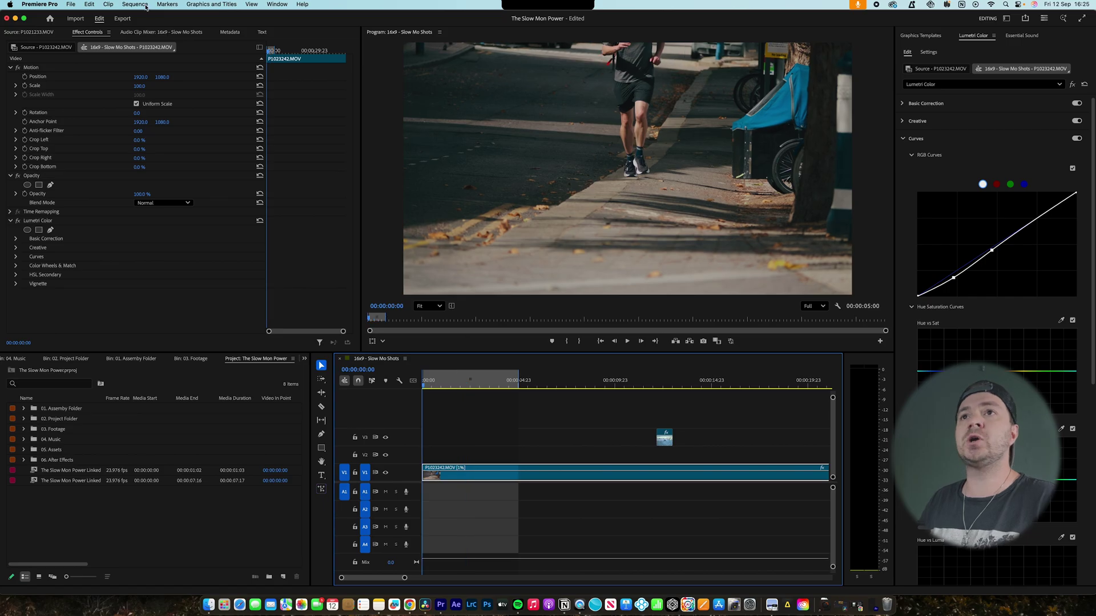
Render the In-to-Out range, then place jet-ski clip P1021240.MOV on V1
click(134, 4)
click(161, 43)
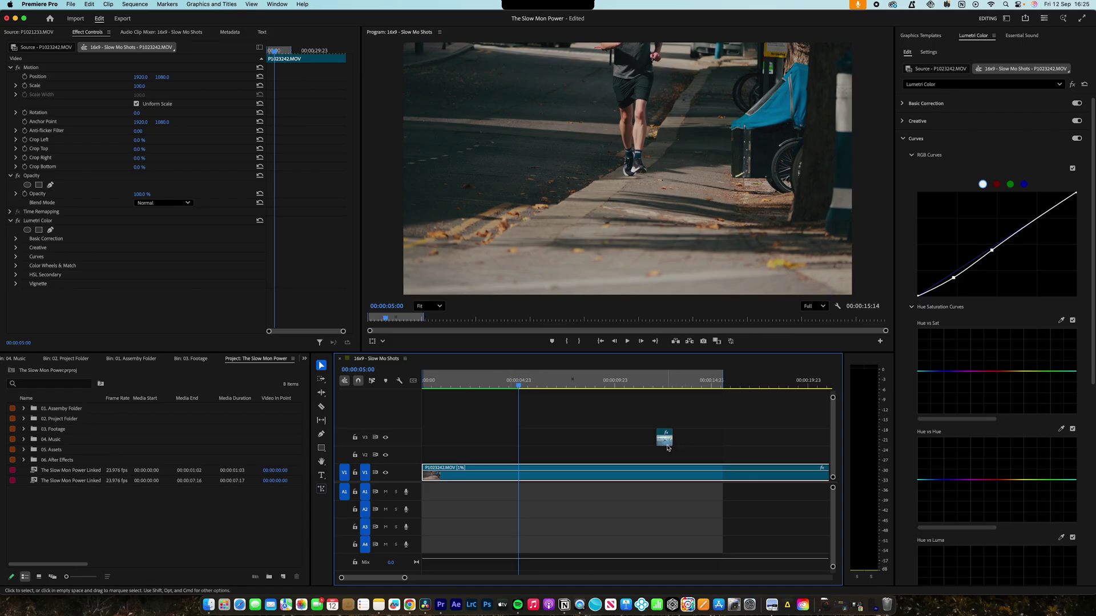
drag(668, 448, 792, 441)
click(135, 4)
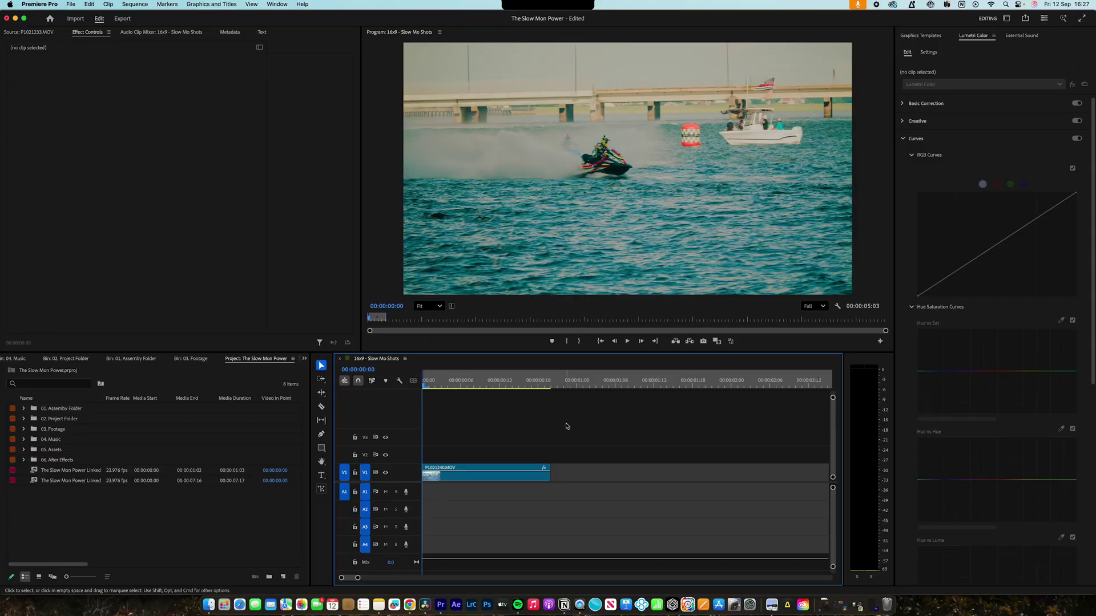
Show the jet-ski clip's Time Remapping > Speed band and enlarge the V1 track
key(space)
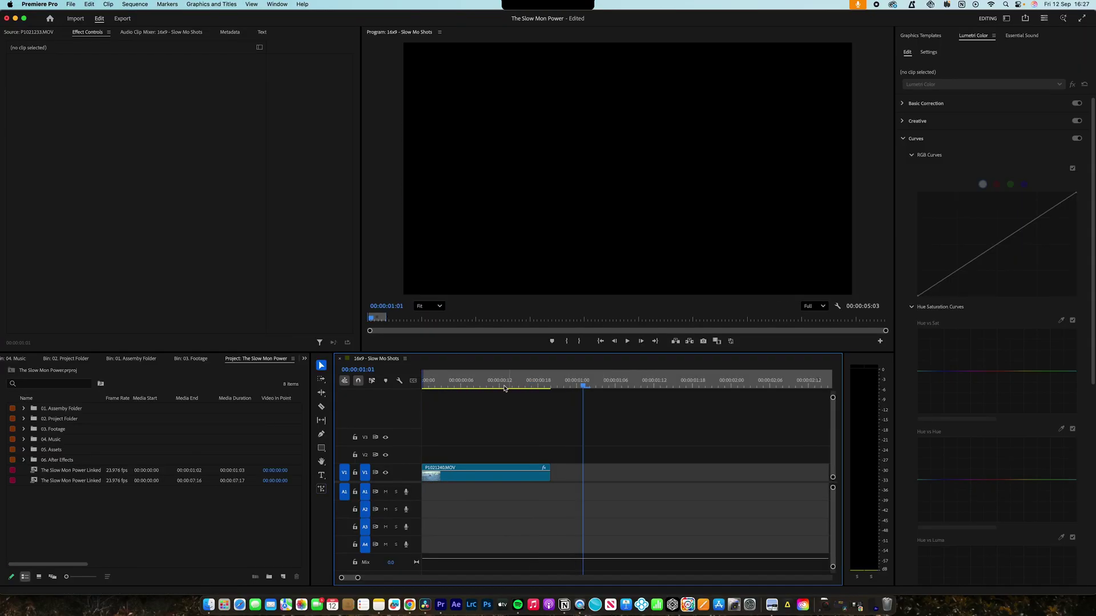
key(Home)
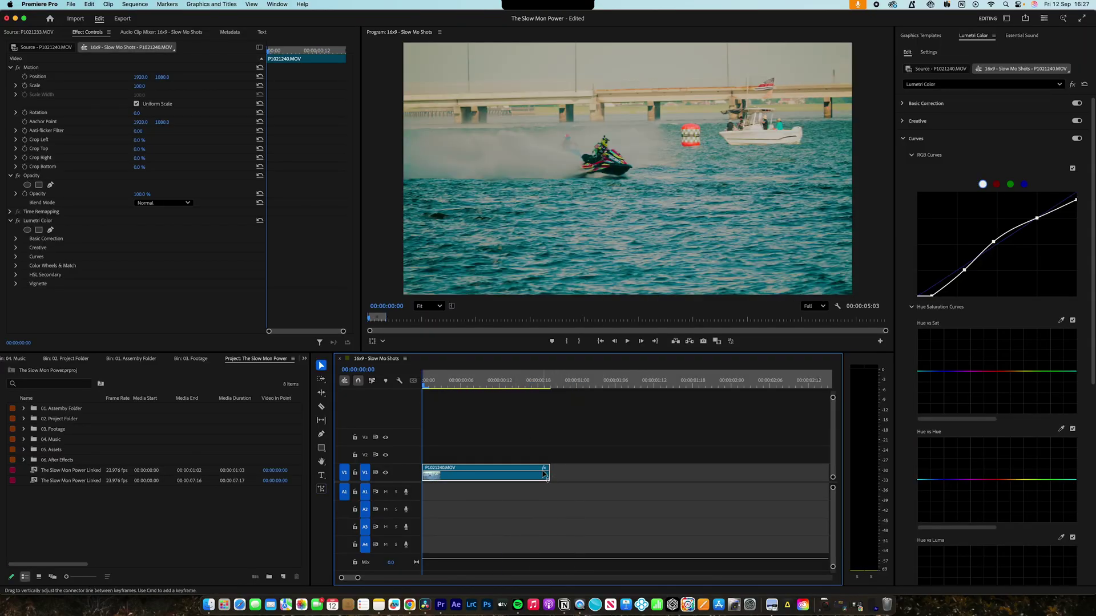
click(544, 471)
mouse_move(588, 498)
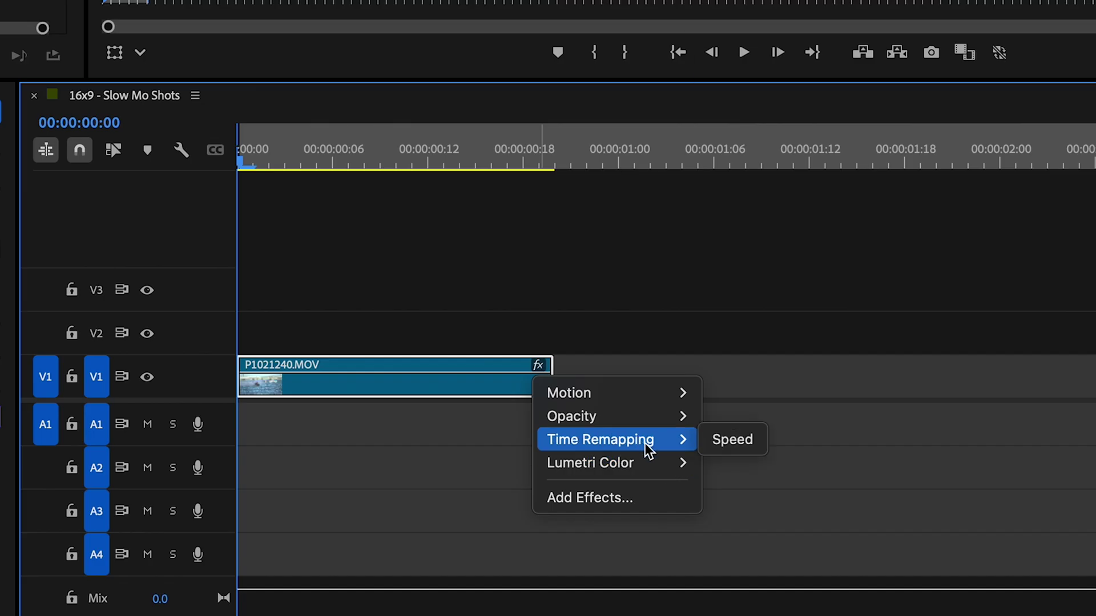
click(745, 446)
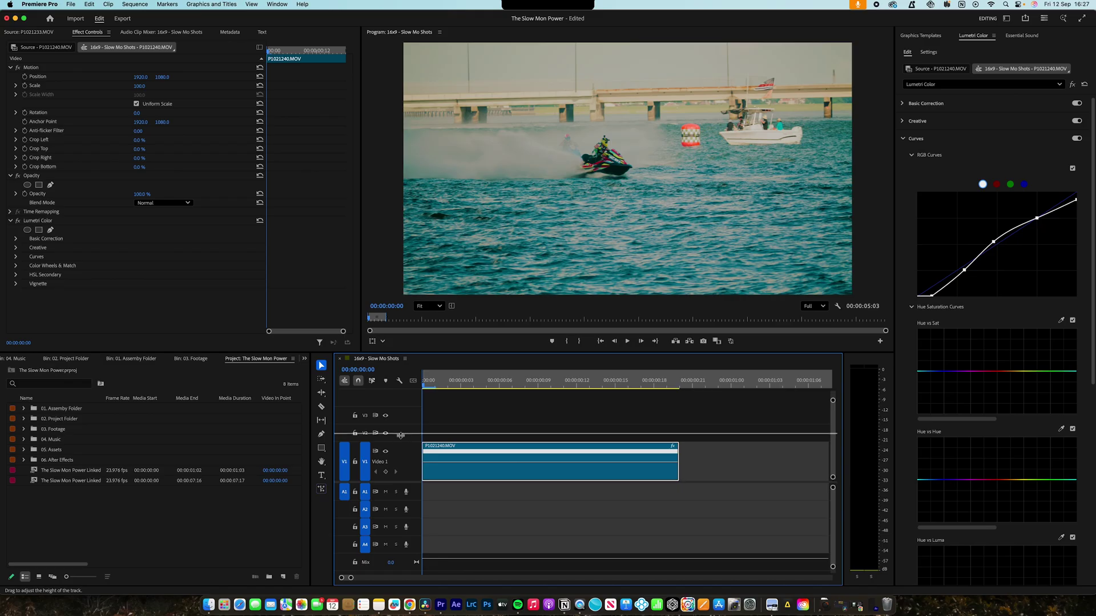
drag(401, 444, 400, 435)
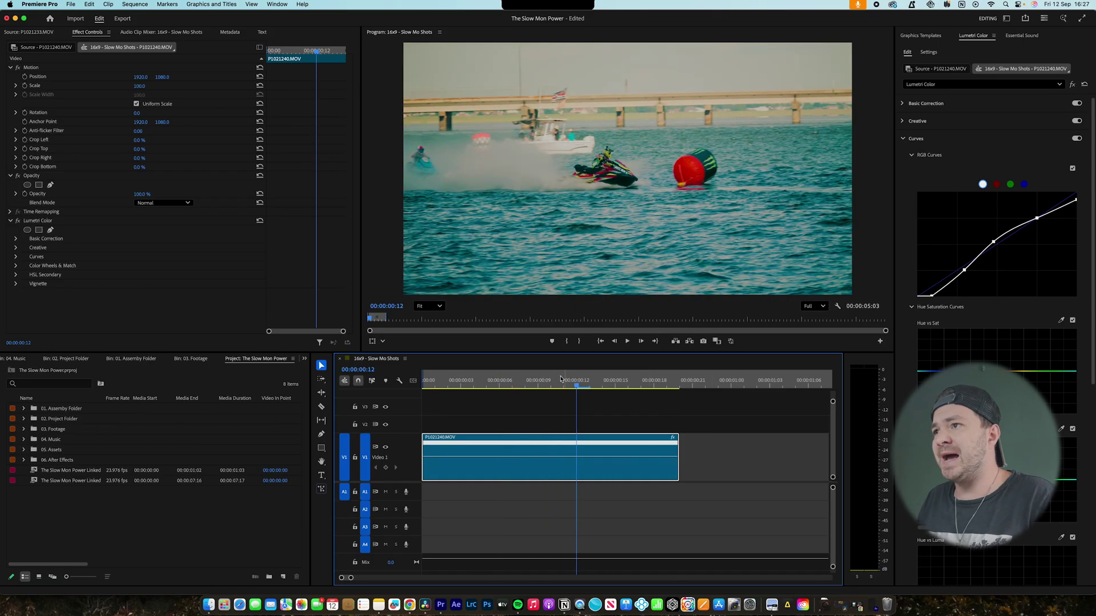
Add a speed keyframe around 00:00:00:12 and drag the later section down to slow it
mouse_move(508, 377)
mouse_down()
mouse_move(477, 380)
mouse_move(520, 380)
mouse_up()
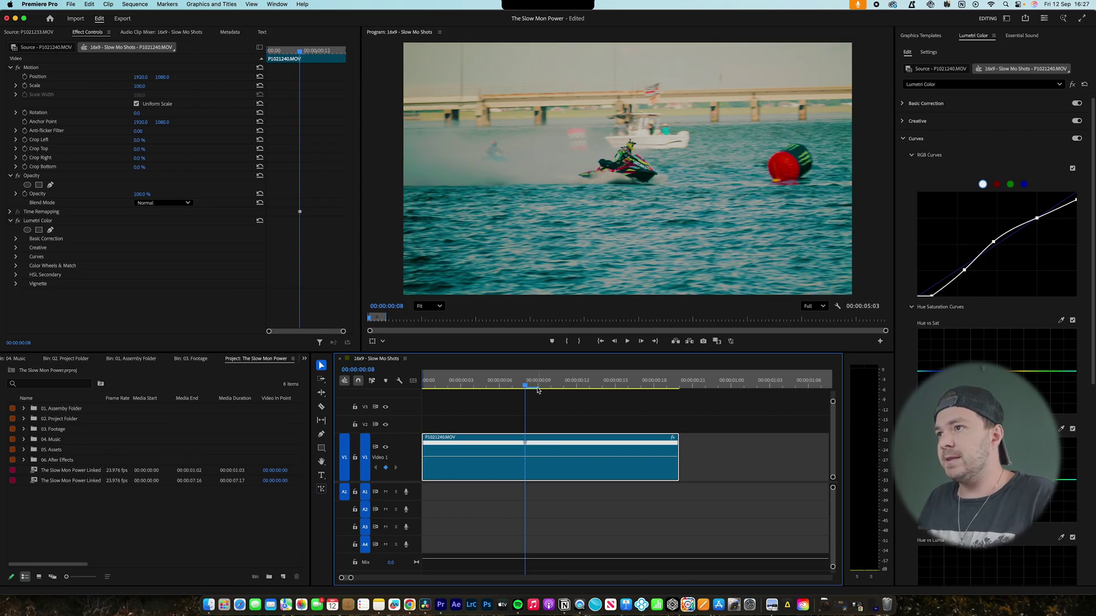
drag(537, 390, 568, 387)
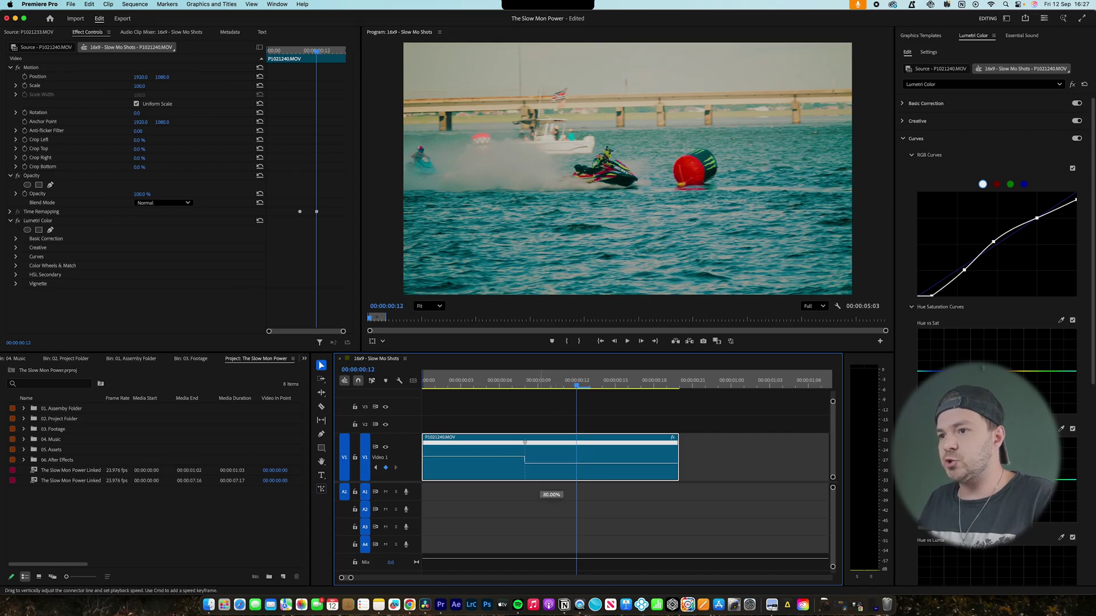
drag(549, 485, 531, 599)
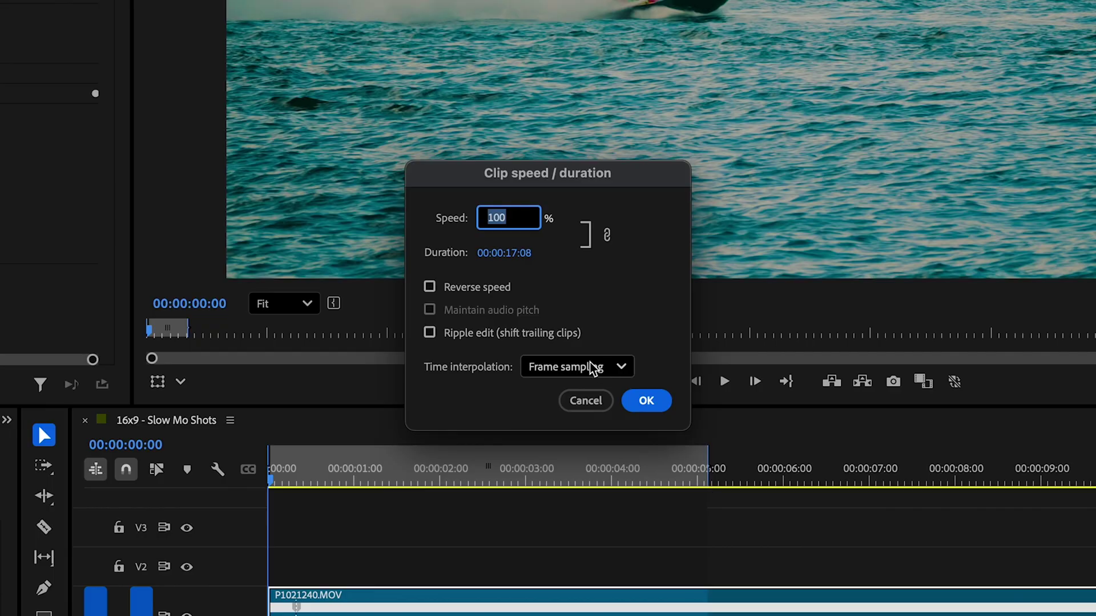
Set the jet-ski clip's time interpolation to Optical flow
click(591, 364)
click(623, 446)
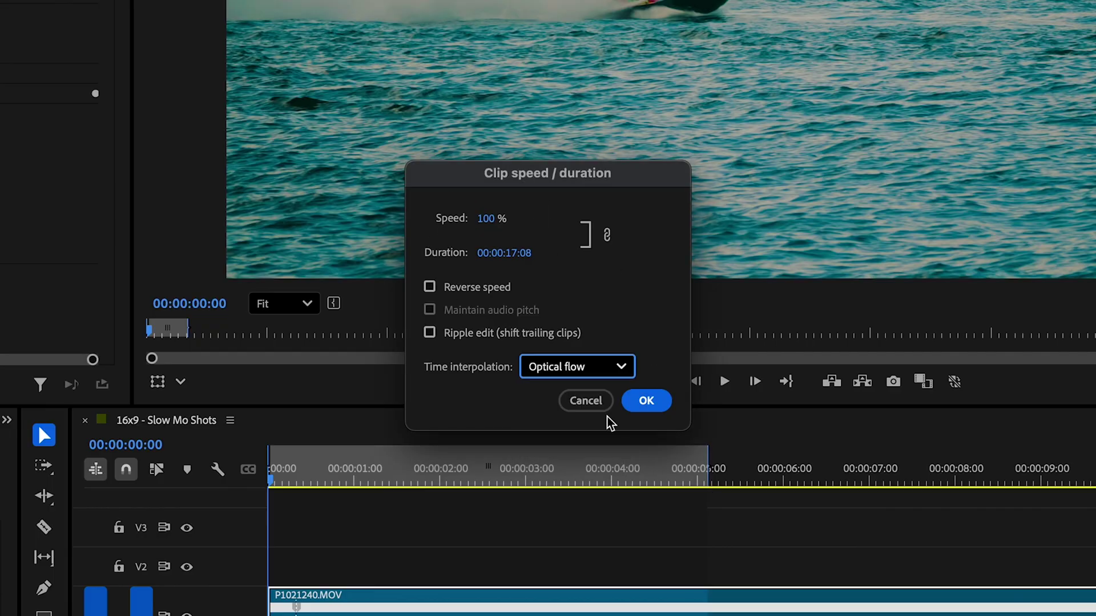
click(646, 401)
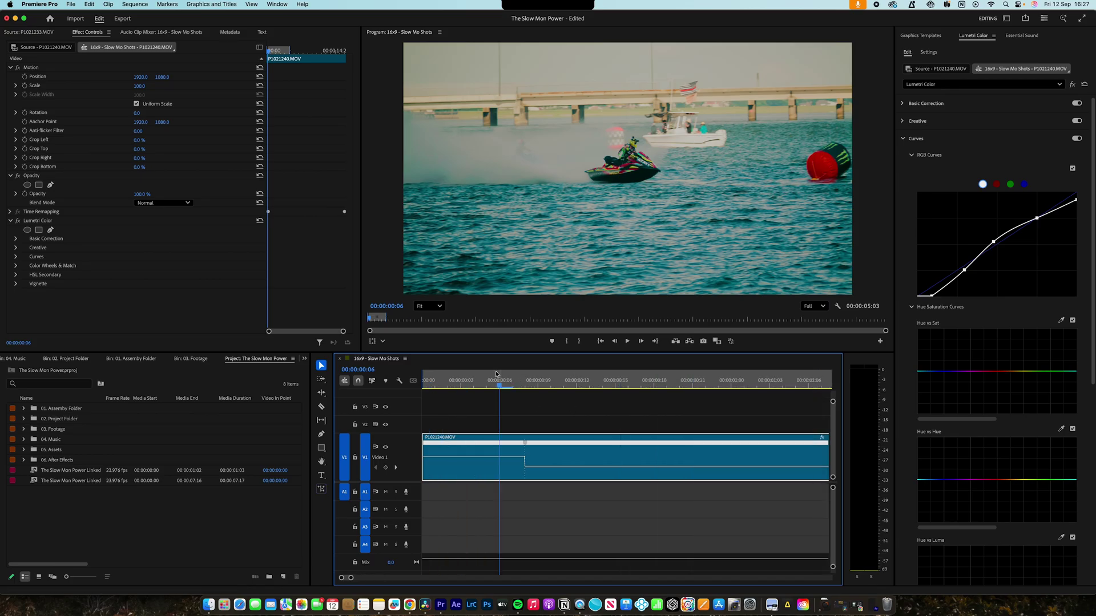
Split the speed keyframe into a gradual curved ramp and fit the sequence in view
click(525, 386)
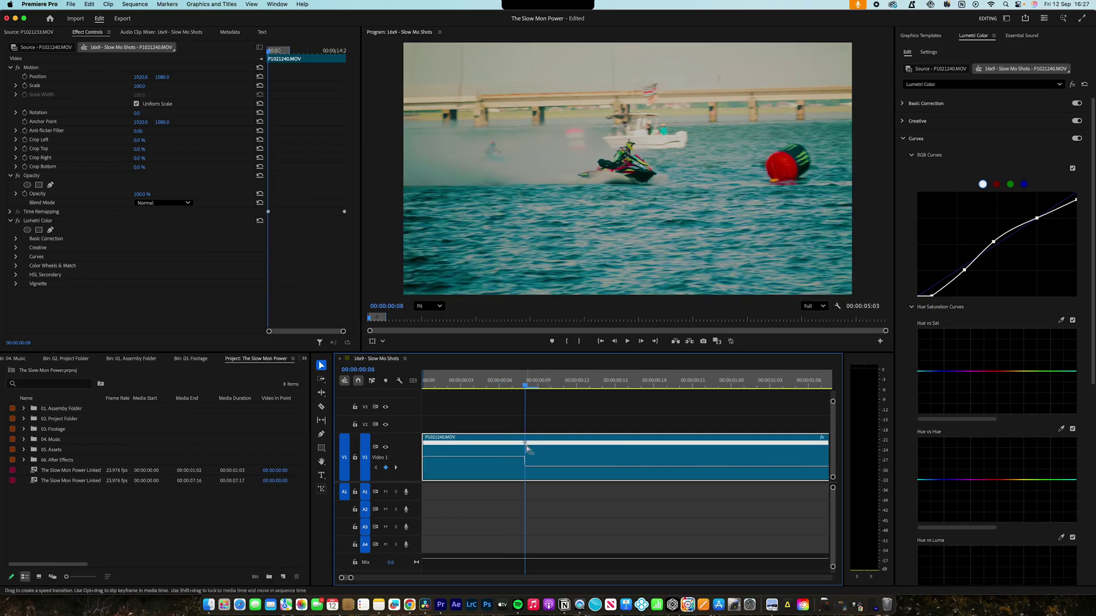
drag(527, 447, 568, 447)
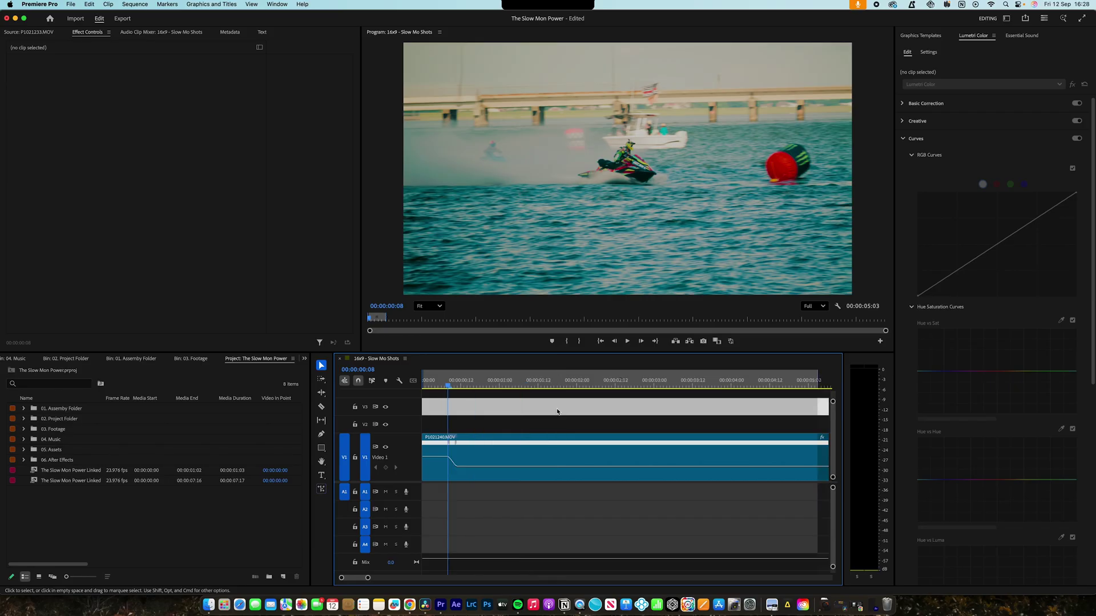
key(backslash)
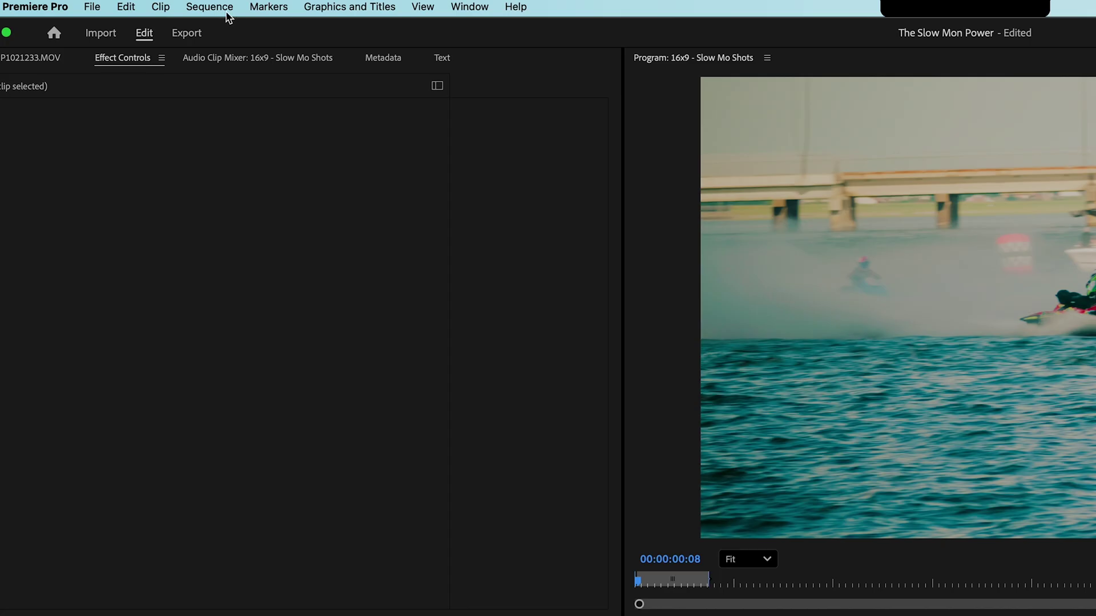
Render In to Out for the ramped jet-ski clip, save the project, and zoom the timeline out
click(137, 4)
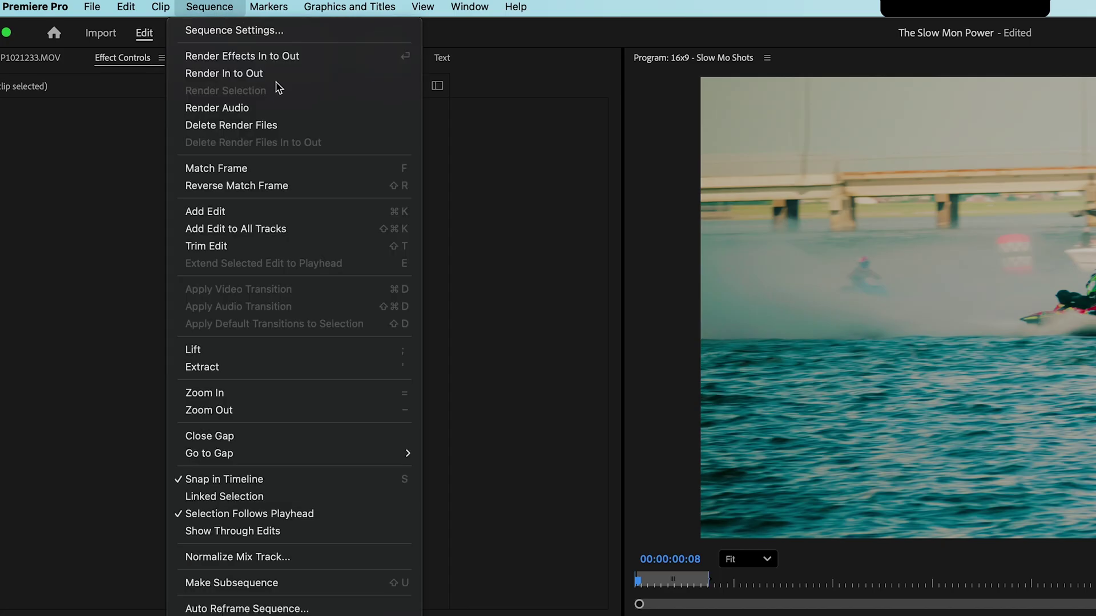
click(275, 75)
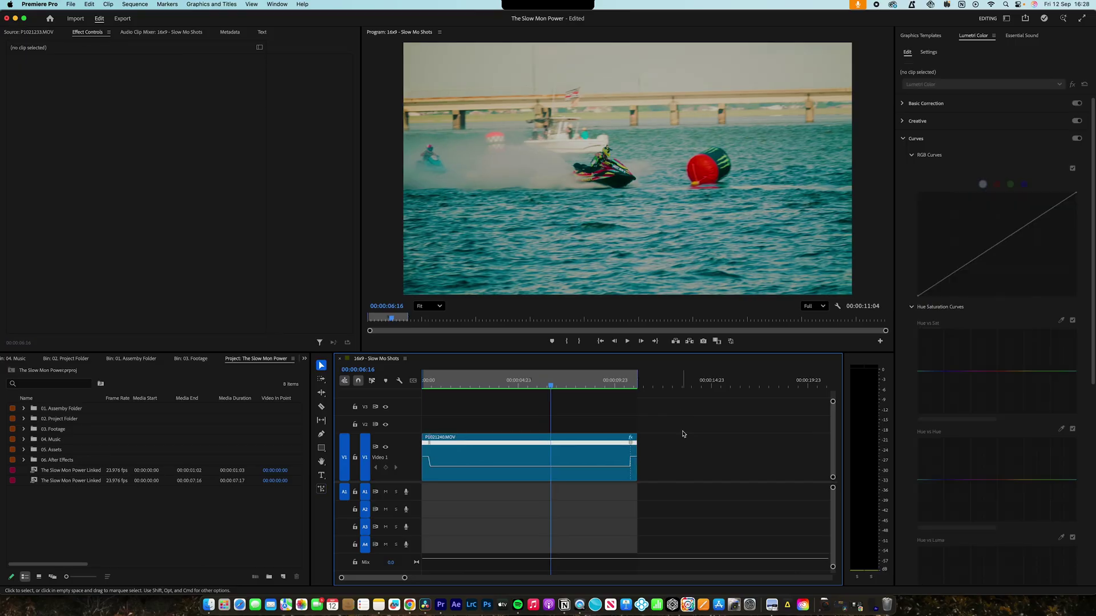
key(super+s)
key(super+a)
key(Home)
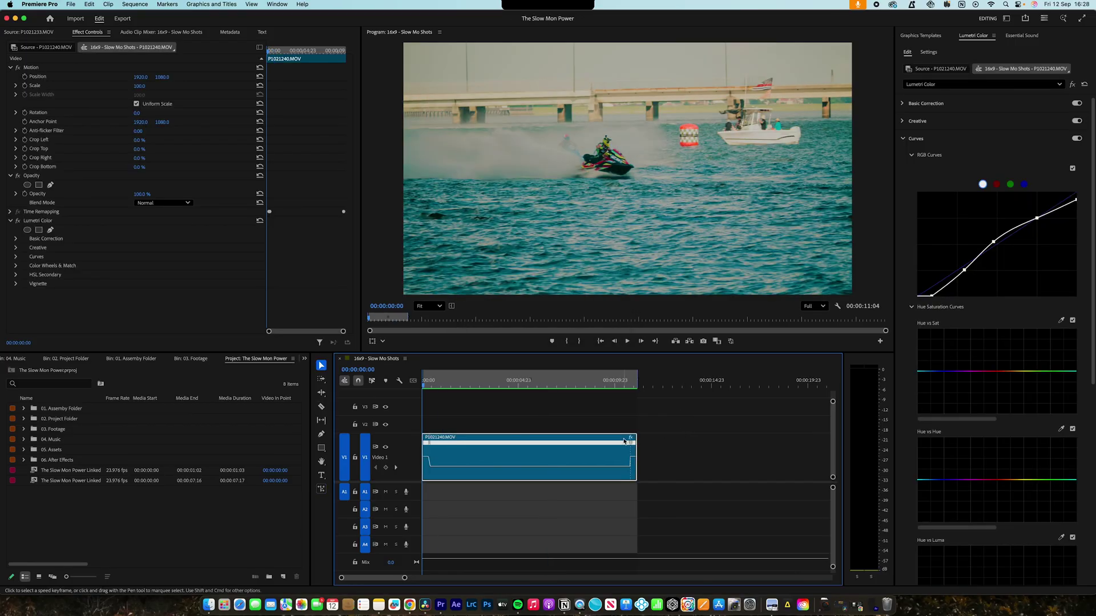
key(minus)
key(minus)
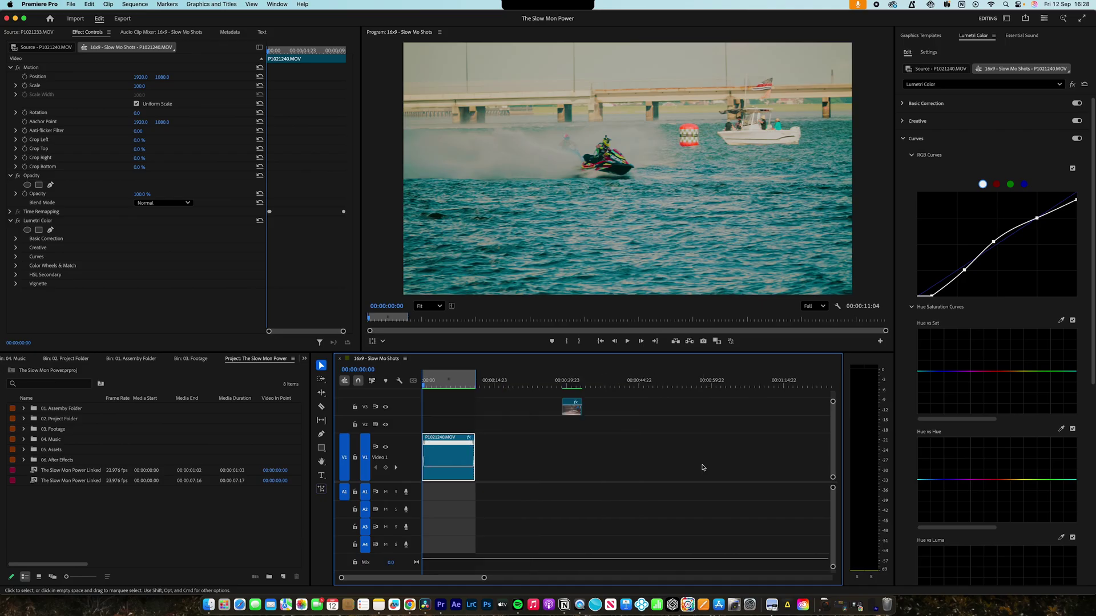